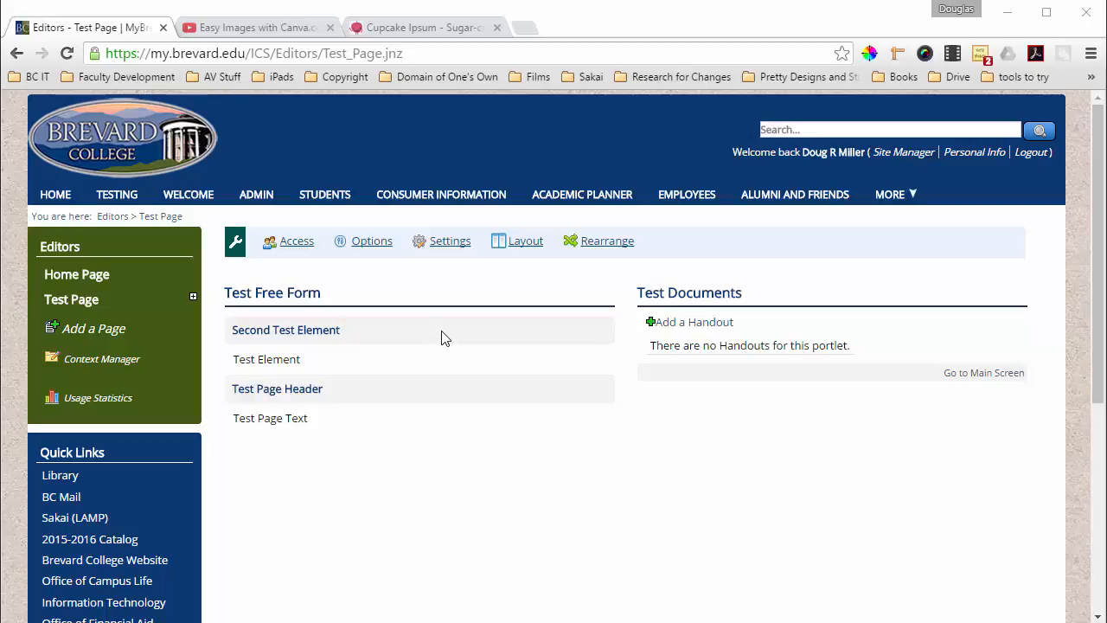
# Open the "Second Test Element" of the Test Free Form for editing and go to its text area.
pyautogui.moveTo(523, 301)
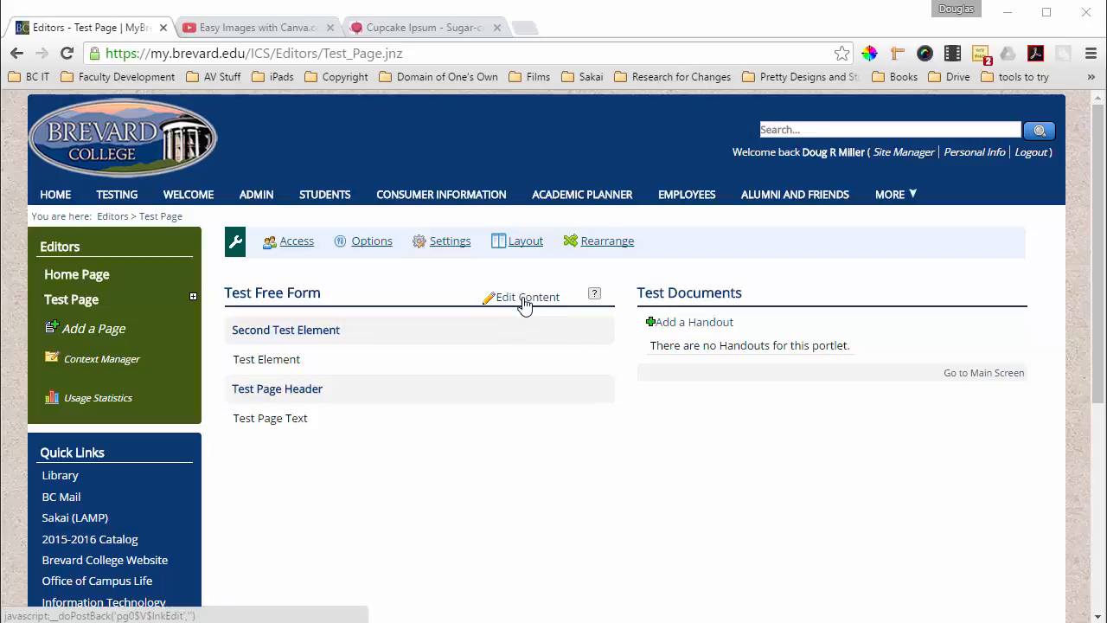
pyautogui.click(524, 305)
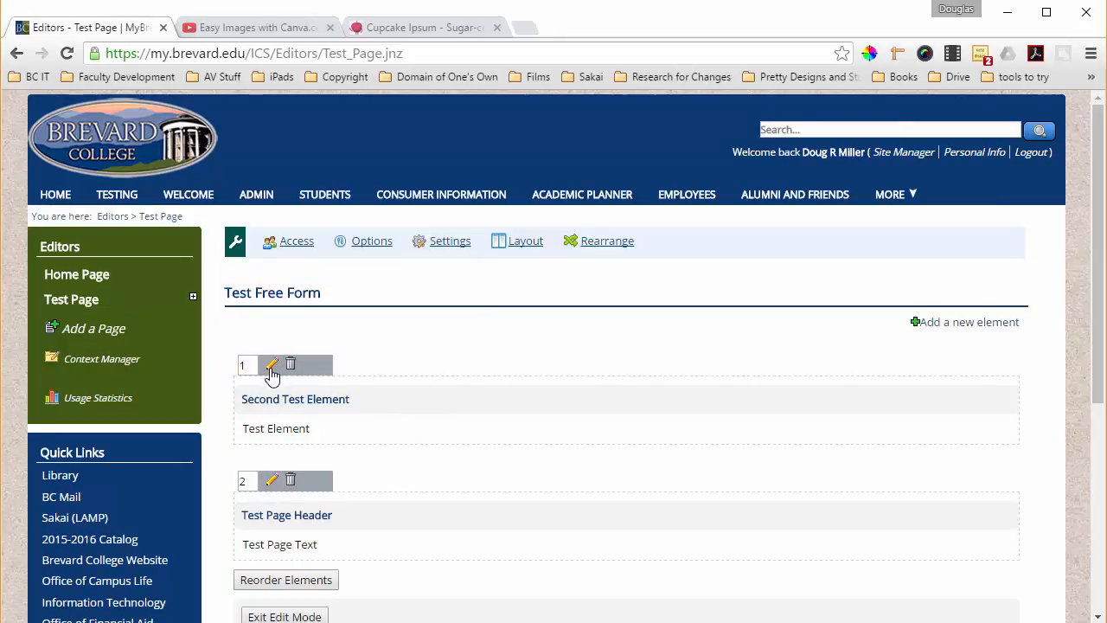
pyautogui.click(273, 365)
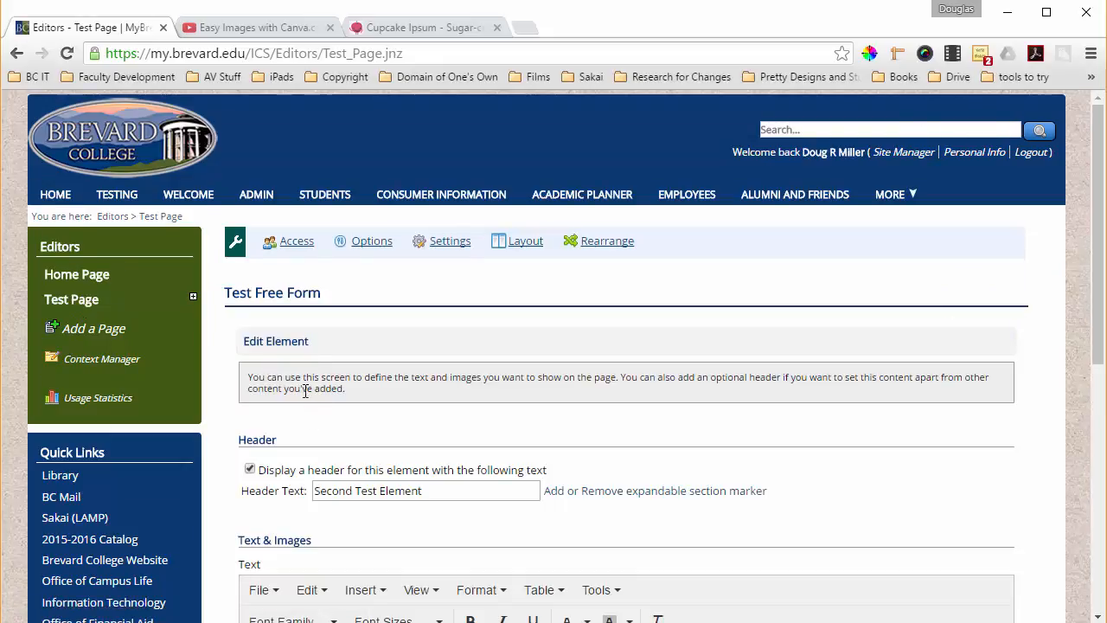
pyautogui.scroll(-2, 311, 393)
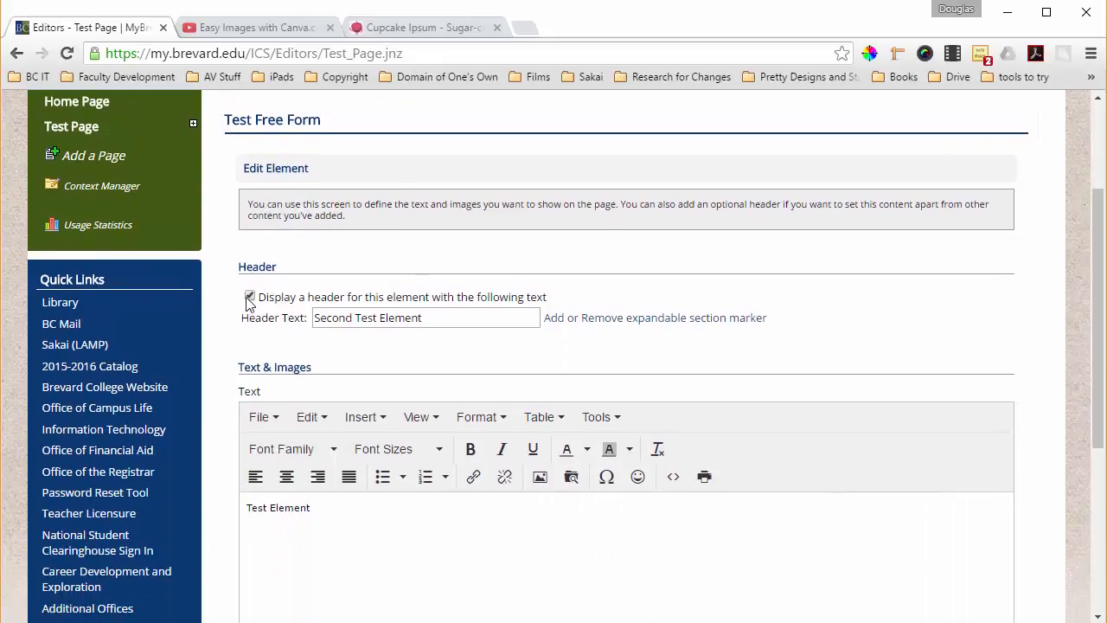
pyautogui.click(251, 297)
pyautogui.scroll(-3, 250, 313)
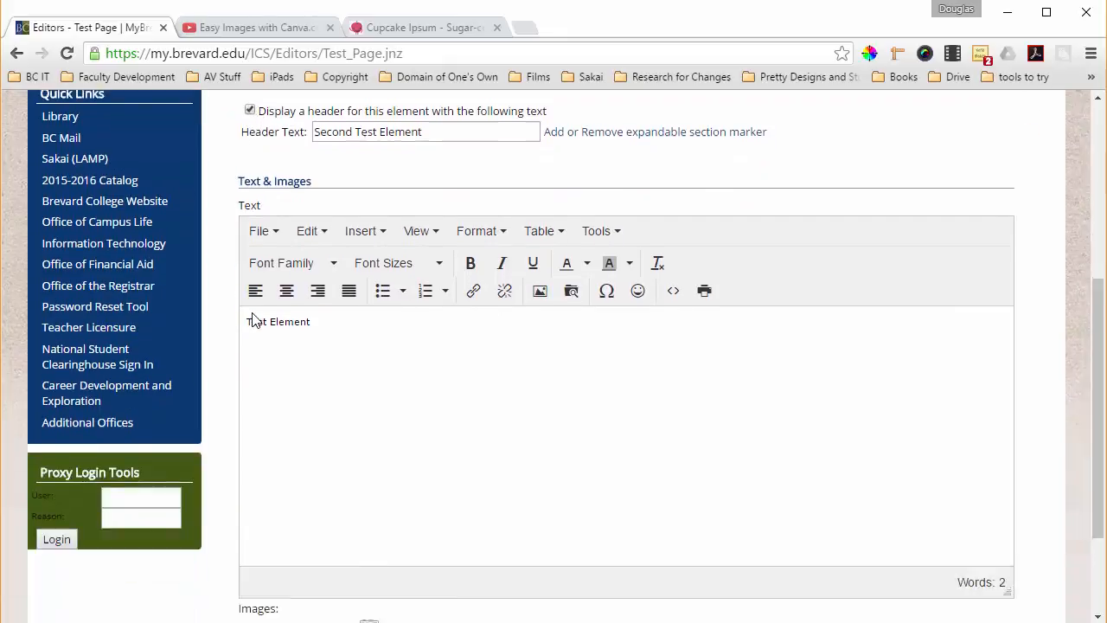
# Overwrite the element's body text with "Text here" and clear it all again.
pyautogui.moveTo(344, 251); pyautogui.dragTo(165, 251)
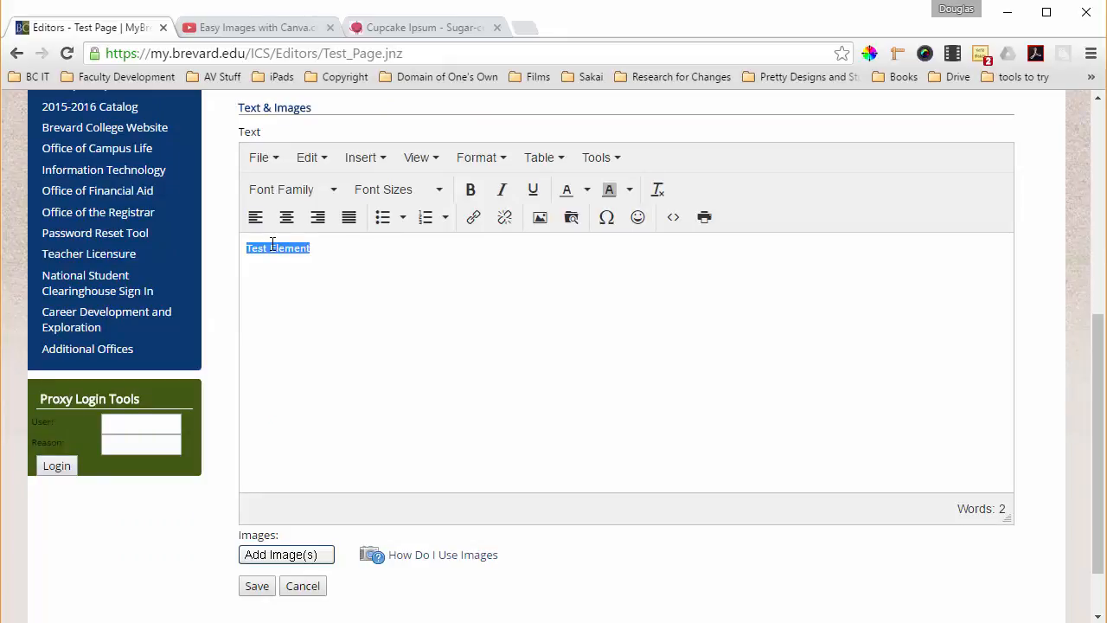
pyautogui.write('T')
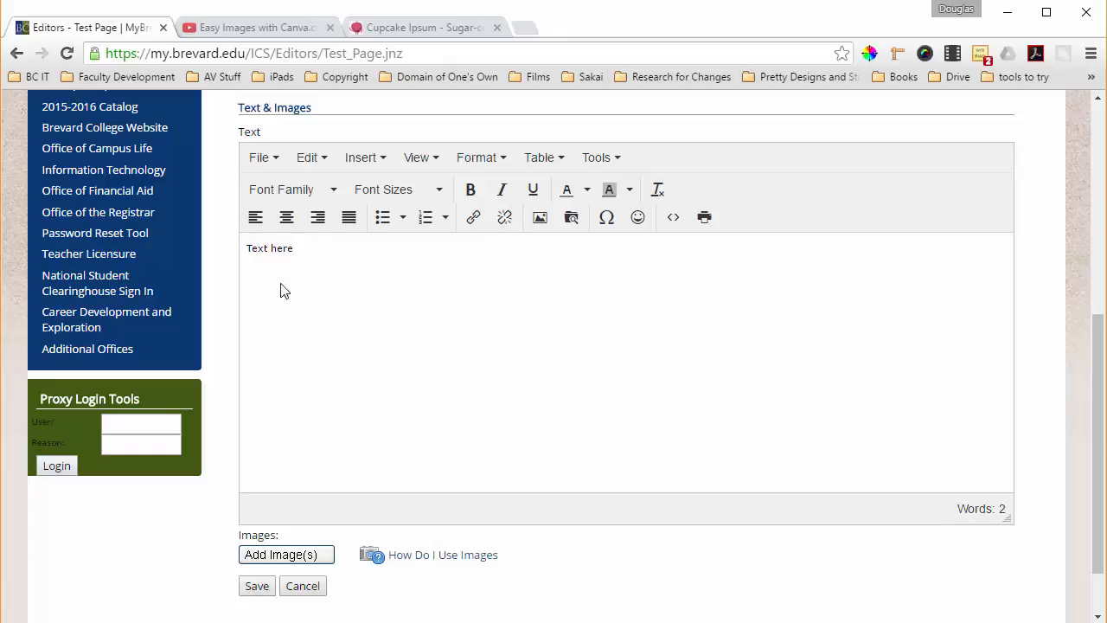
pyautogui.moveTo(309, 247); pyautogui.dragTo(204, 241)
pyautogui.press('BackSpace')
# Copy the highlighted first paragraph from the Cupcake Ipsum page and paste it into the element's empty text area.
pyautogui.click(423, 28)
pyautogui.rightClick(421, 201)
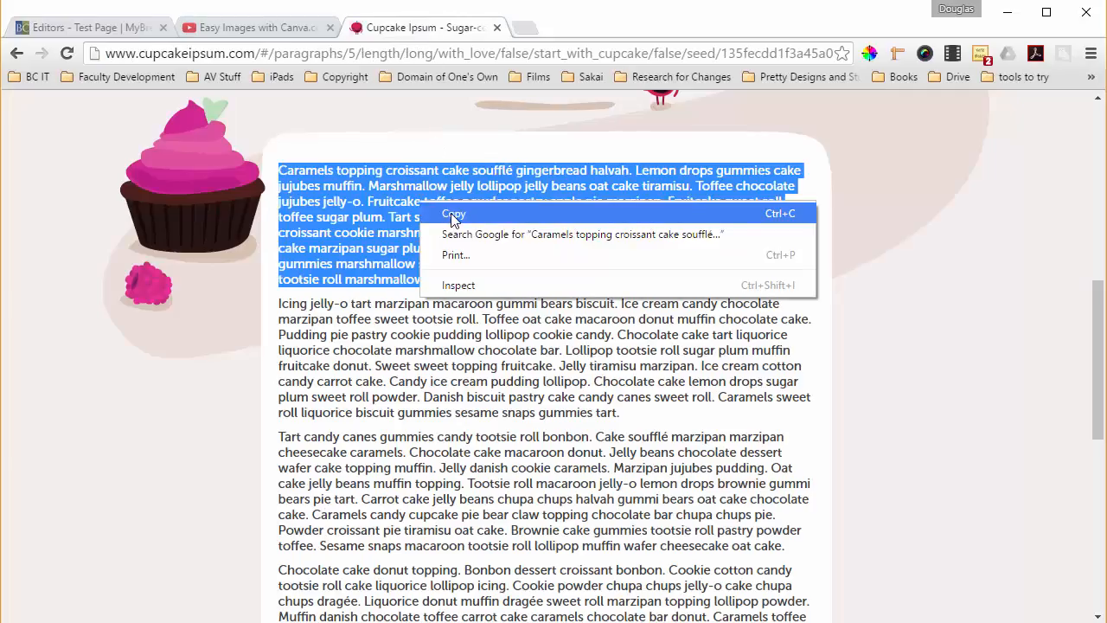
pyautogui.click(451, 216)
pyautogui.click(134, 31)
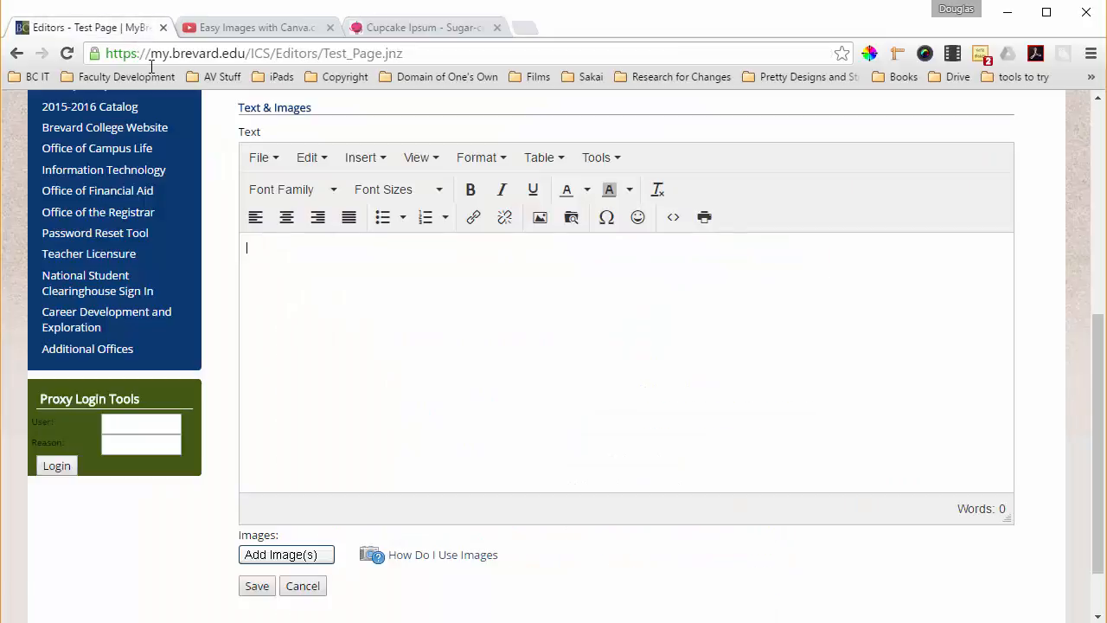
pyautogui.rightClick(264, 249)
pyautogui.click(310, 354)
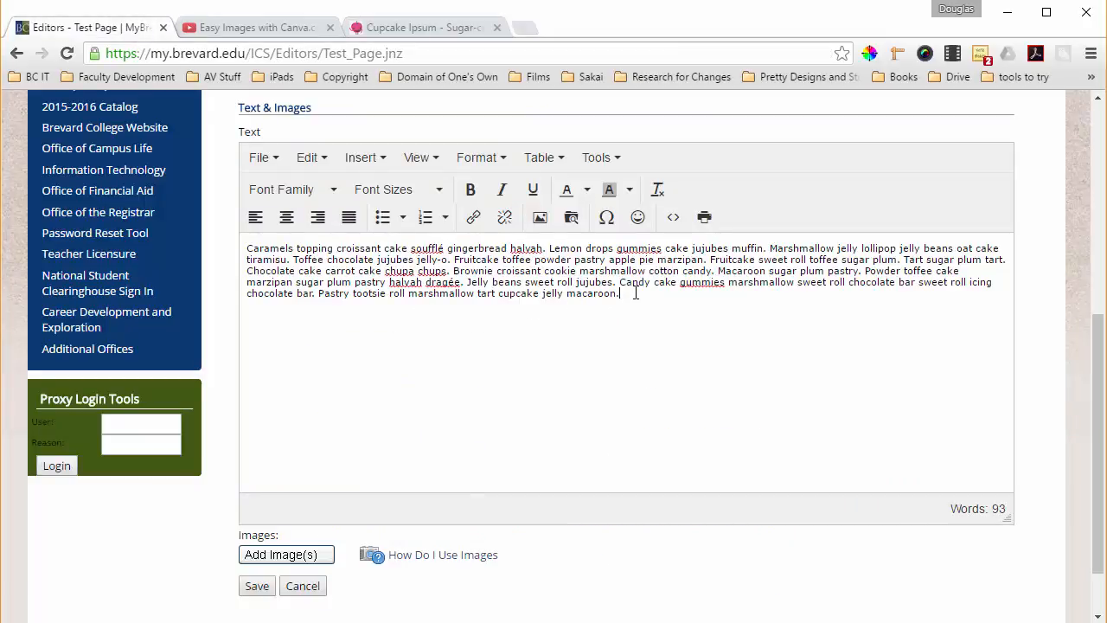
# Split the pasted text into separate paragraphs starting at "Lemon drops", "Toffee chocolate" and "Brownie croissant".
pyautogui.click(550, 248)
pyautogui.press('Return')
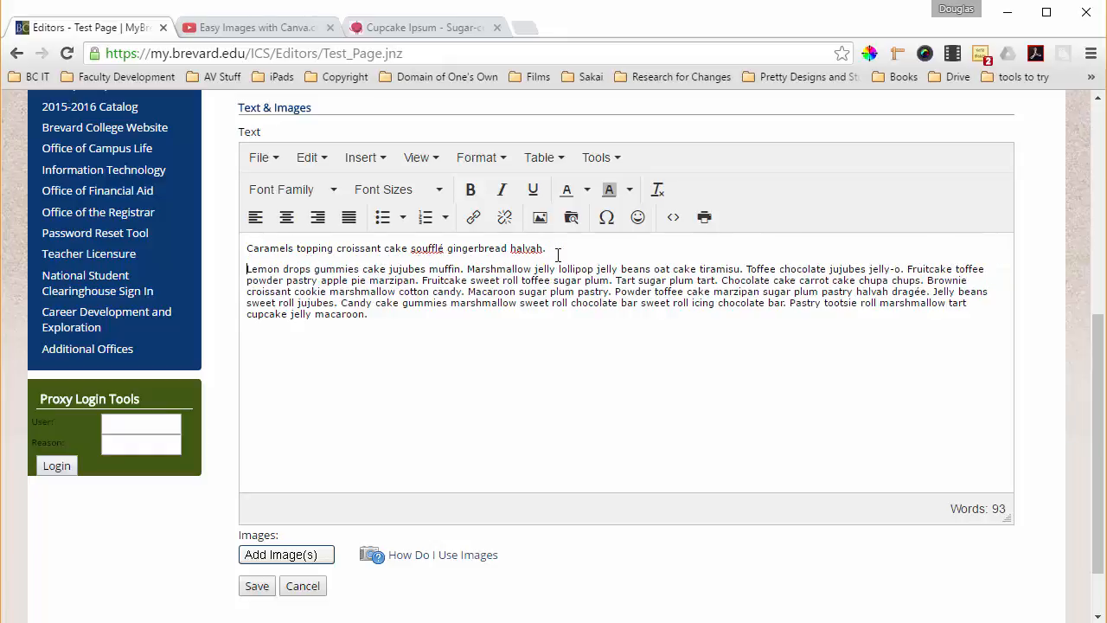
pyautogui.click(746, 269)
pyautogui.press('Return')
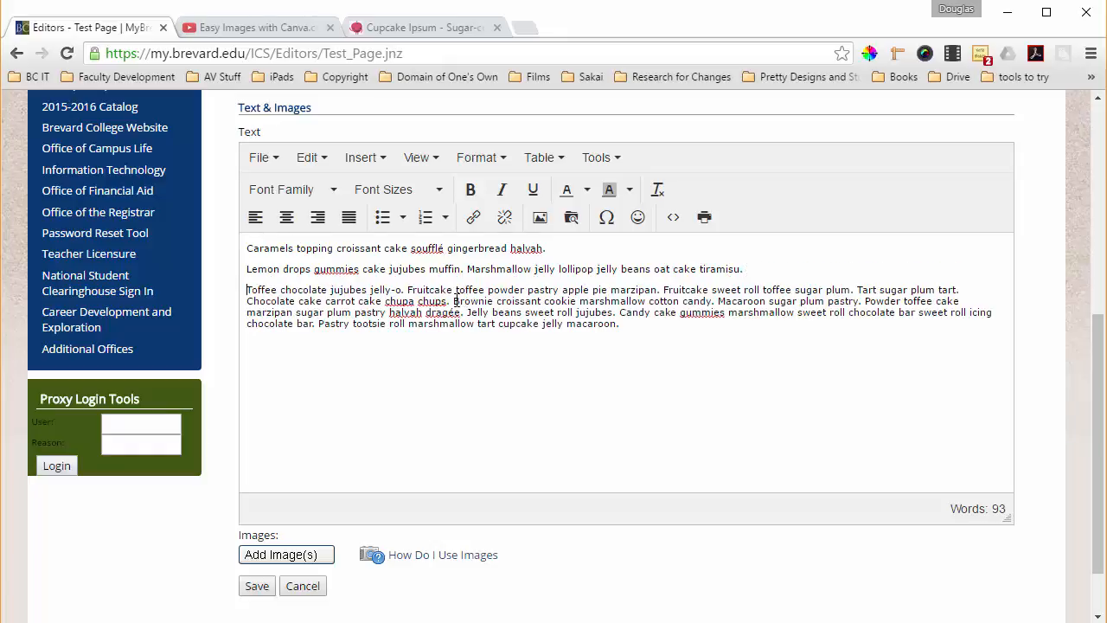
pyautogui.click(454, 301)
pyautogui.press('Return')
# Format the opening "Caramels topping" line in Arial Black at 12pt.
pyautogui.moveTo(543, 249); pyautogui.dragTo(275, 206)
pyautogui.click(333, 196)
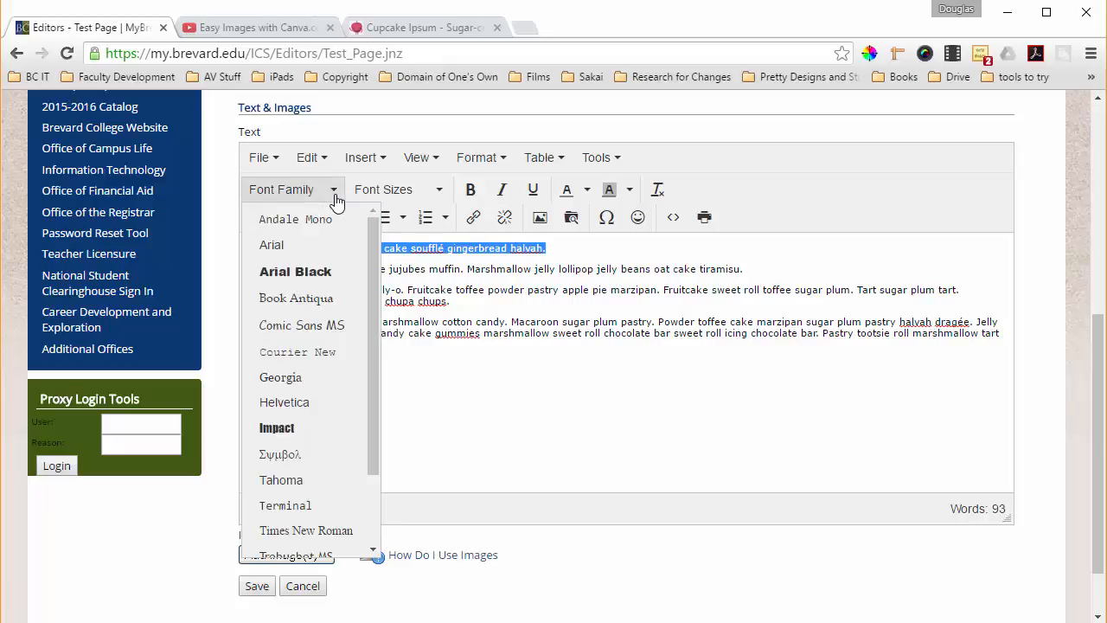
pyautogui.click(313, 271)
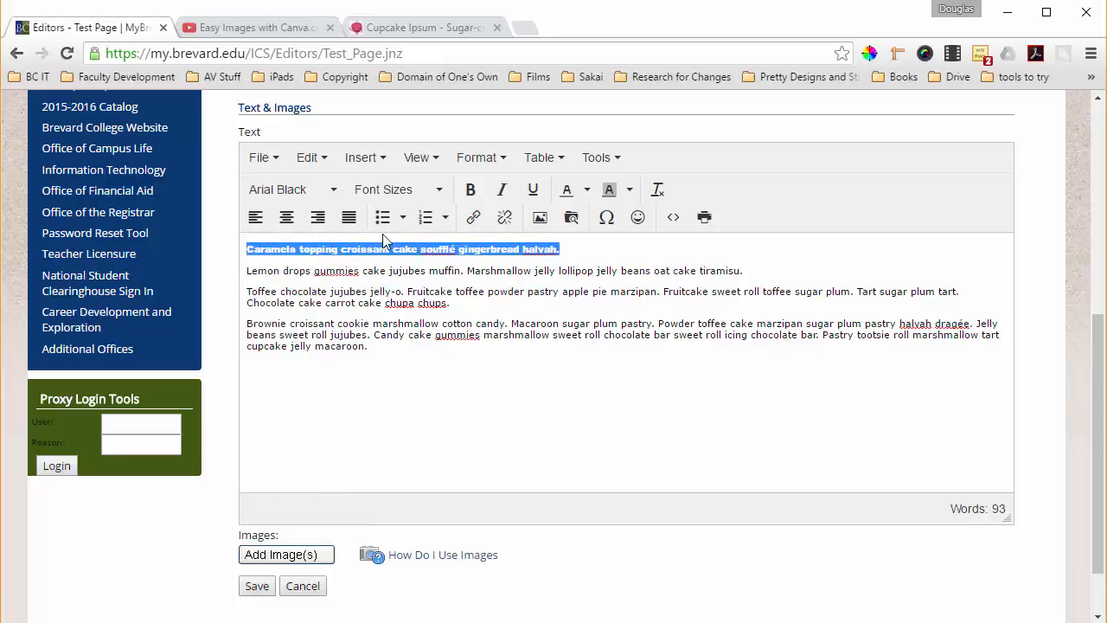
pyautogui.click(424, 197)
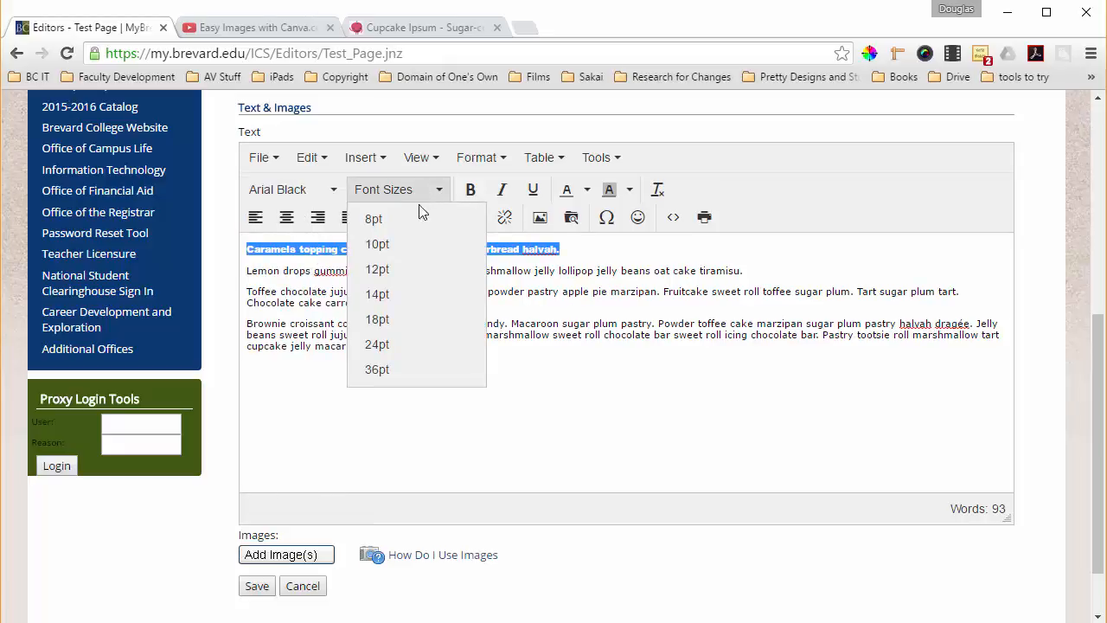
pyautogui.click(409, 269)
pyautogui.click(474, 193)
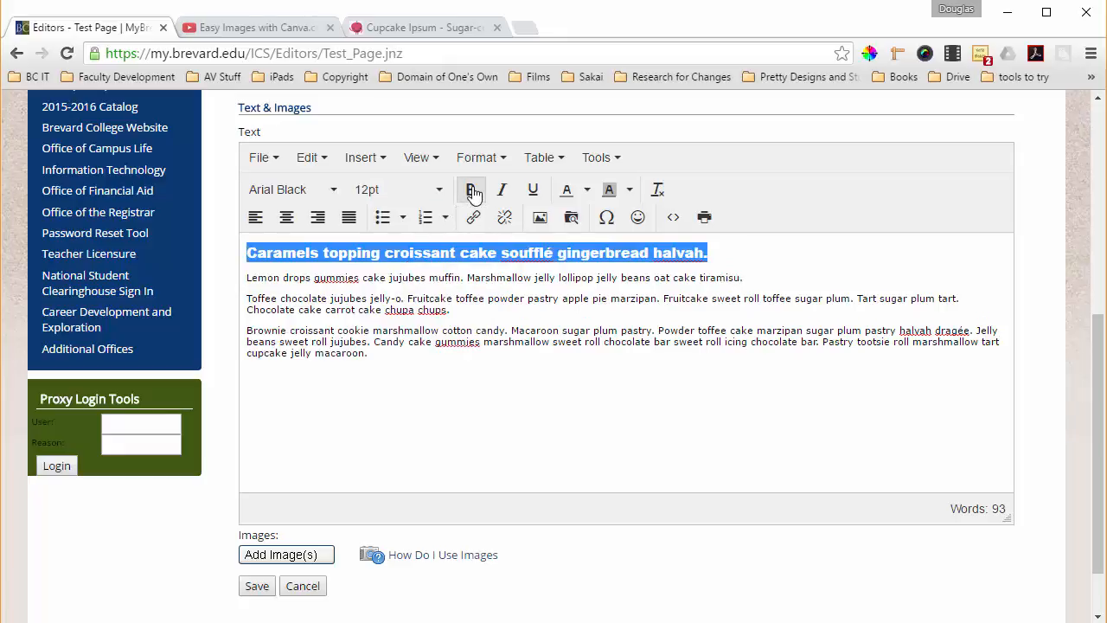
# Change the opening line's font to Arial and make it bold.
pyautogui.click(281, 189)
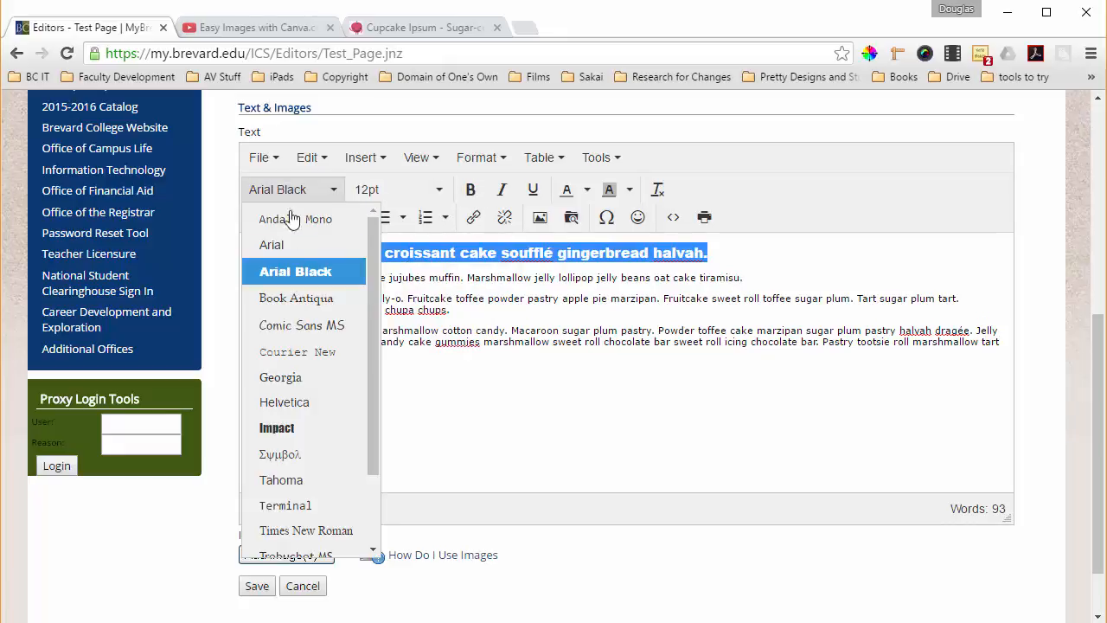
pyautogui.click(297, 246)
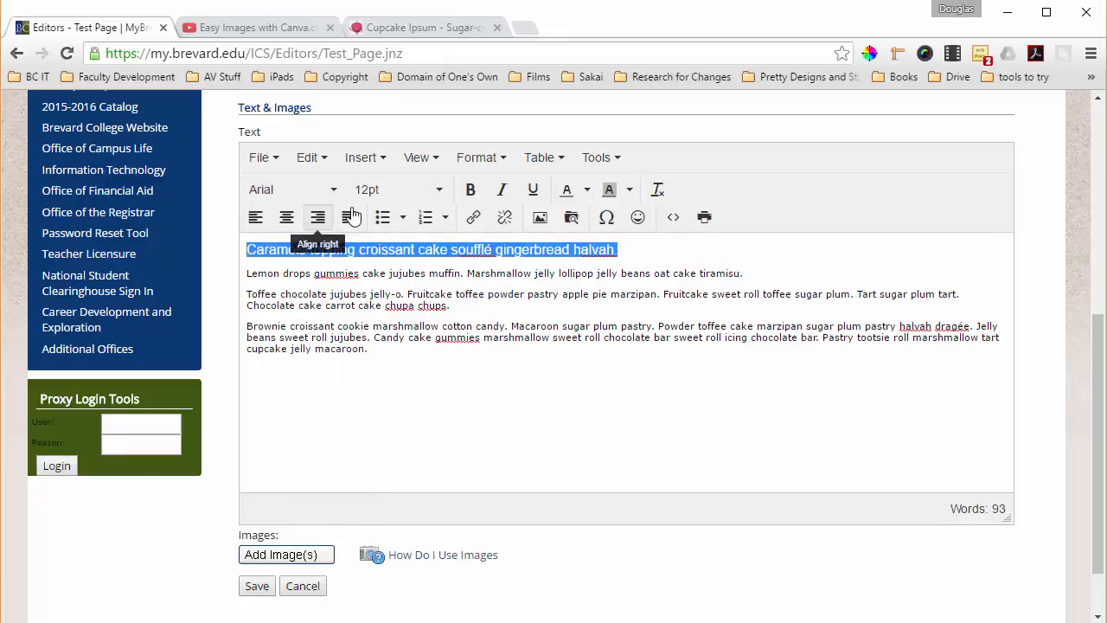
pyautogui.click(478, 196)
pyautogui.click(700, 254)
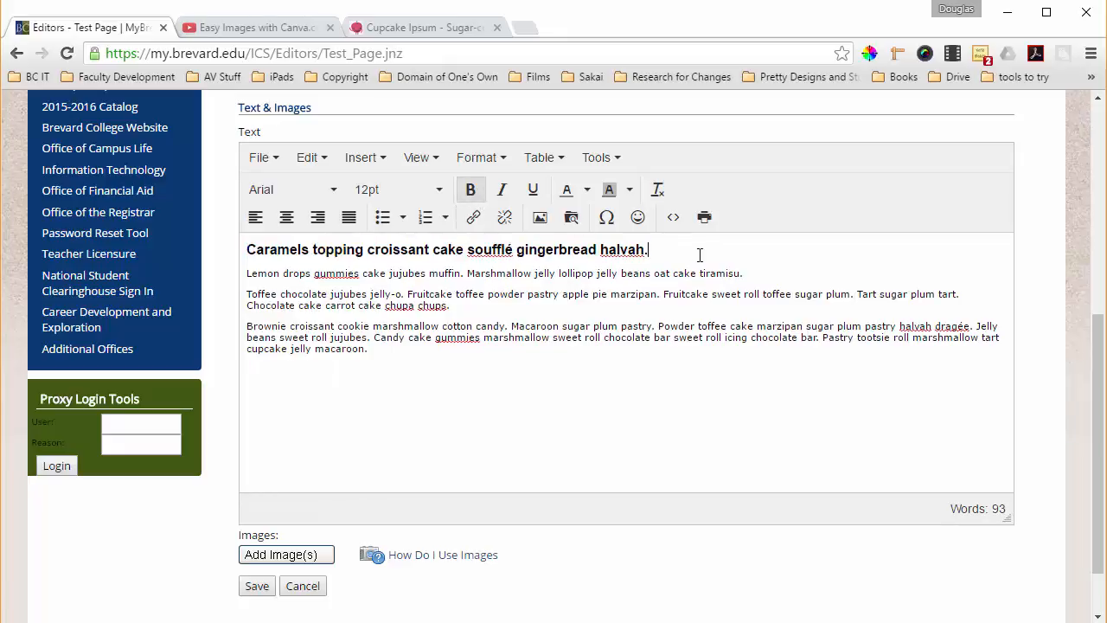
# Italicize the opening line, trying an underline on it and removing that underline again.
pyautogui.moveTo(676, 248); pyautogui.dragTo(245, 249)
pyautogui.click(498, 195)
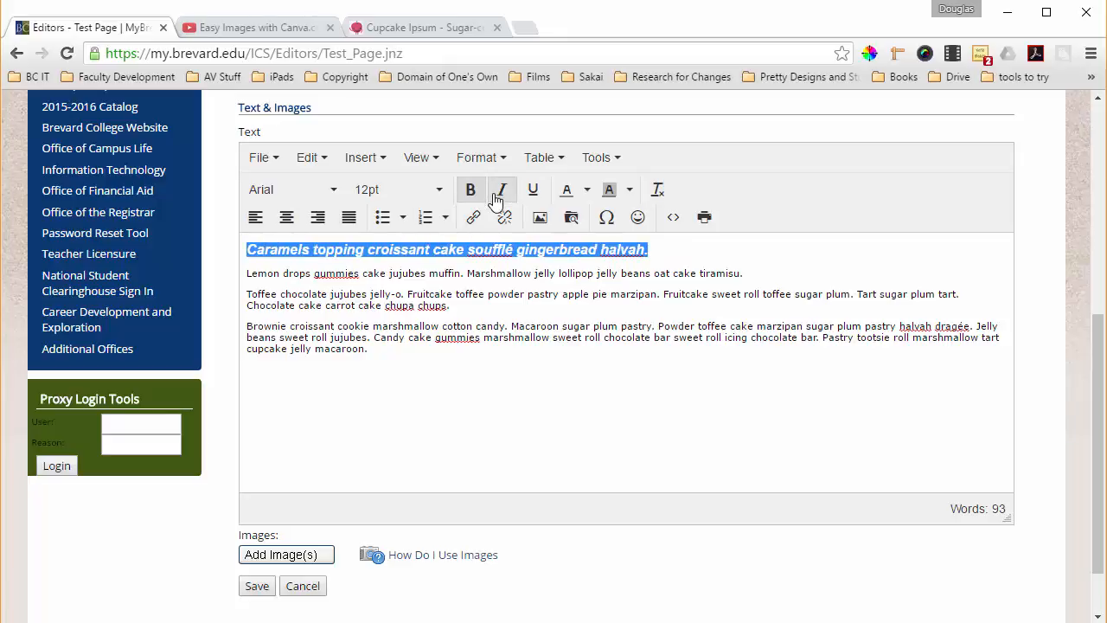
pyautogui.click(532, 194)
pyautogui.click(532, 193)
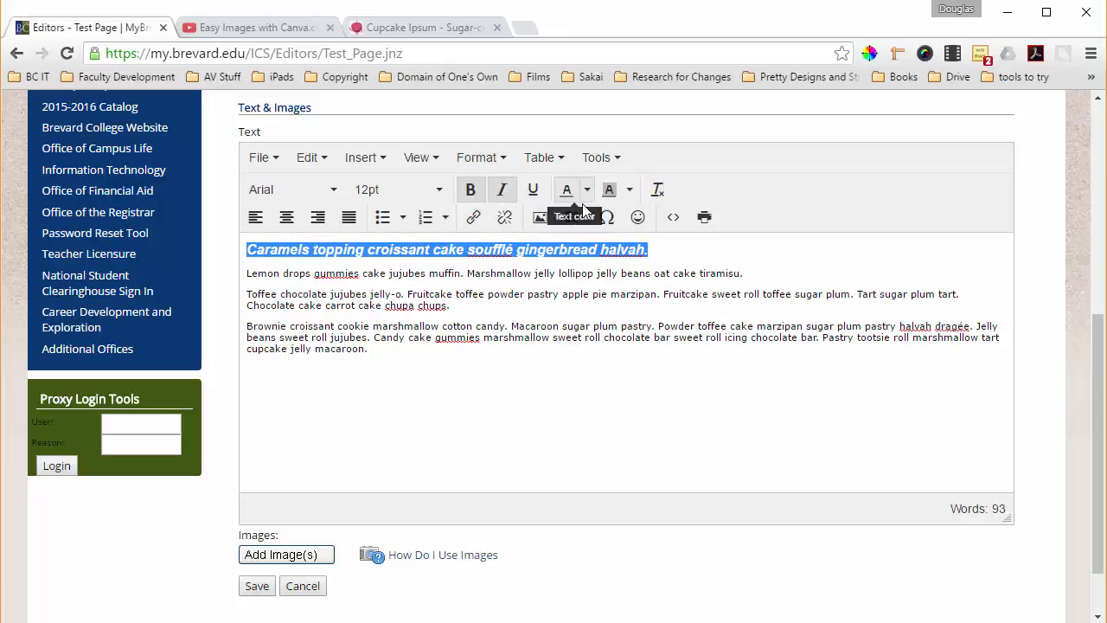
pyautogui.click(684, 250)
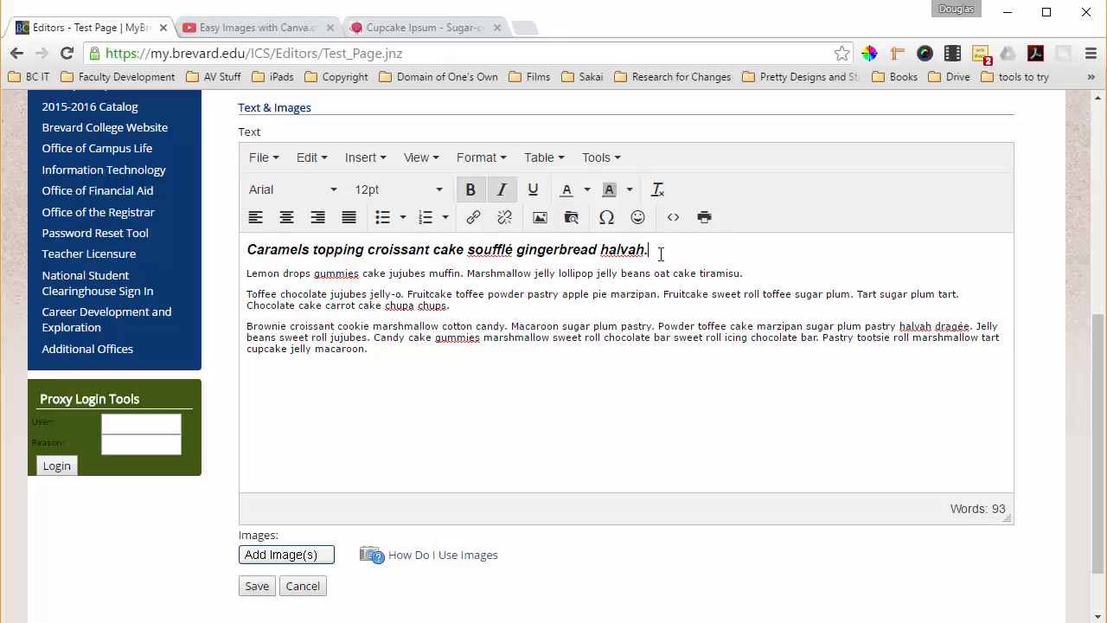
# Break the "Toffee chocolate" paragraph into five separate lines, one for each sentence.
pyautogui.click(408, 295)
pyautogui.press('Return')
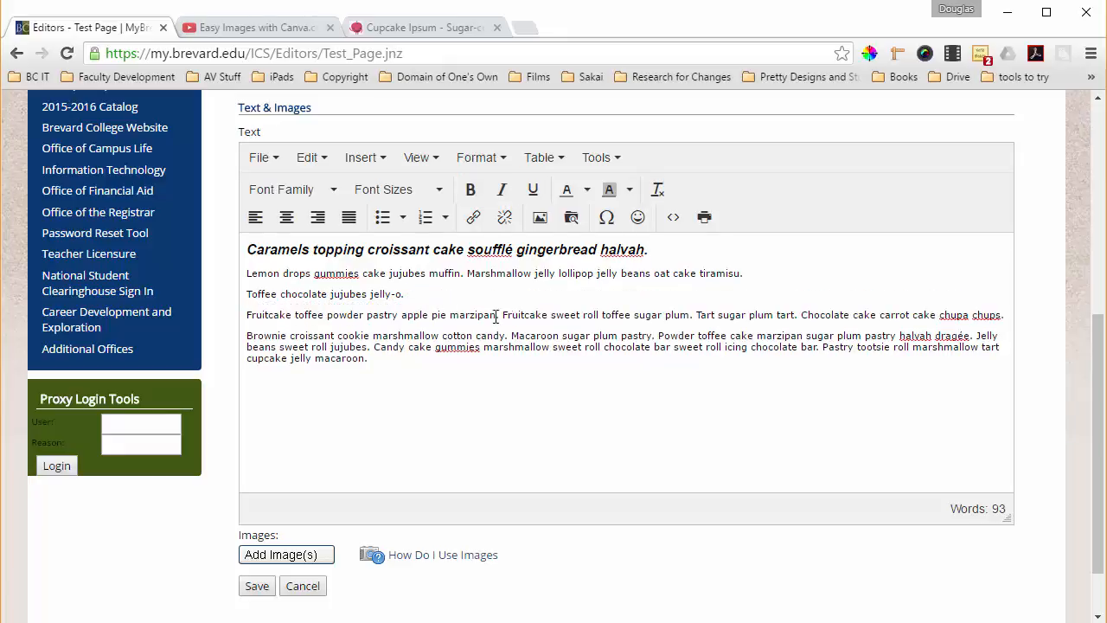
pyautogui.click(505, 313)
pyautogui.press('Return')
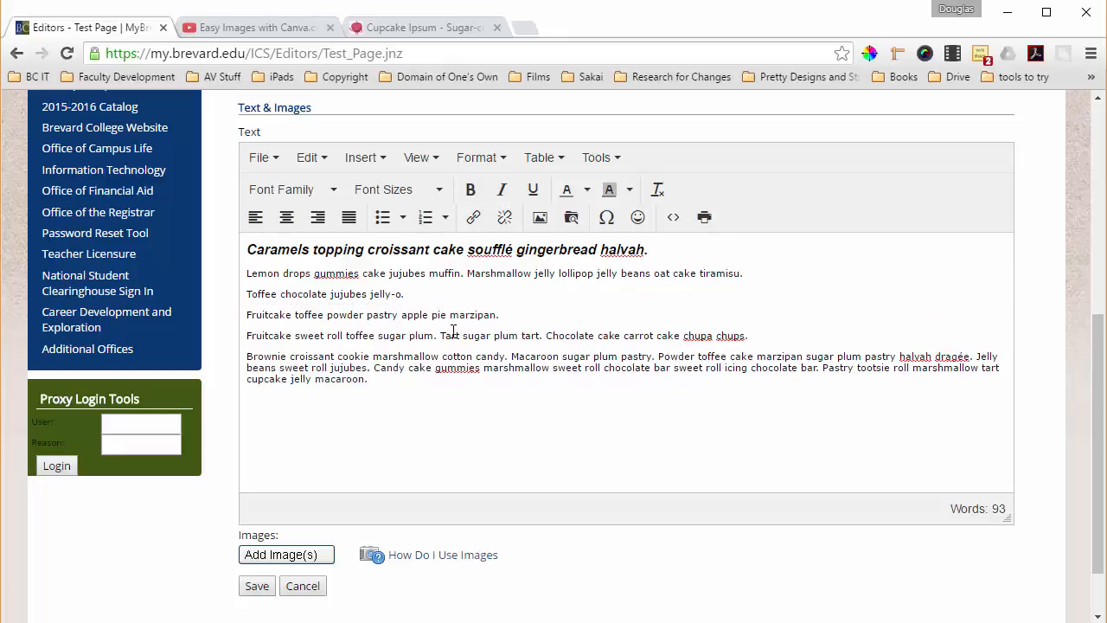
pyautogui.press('Return')
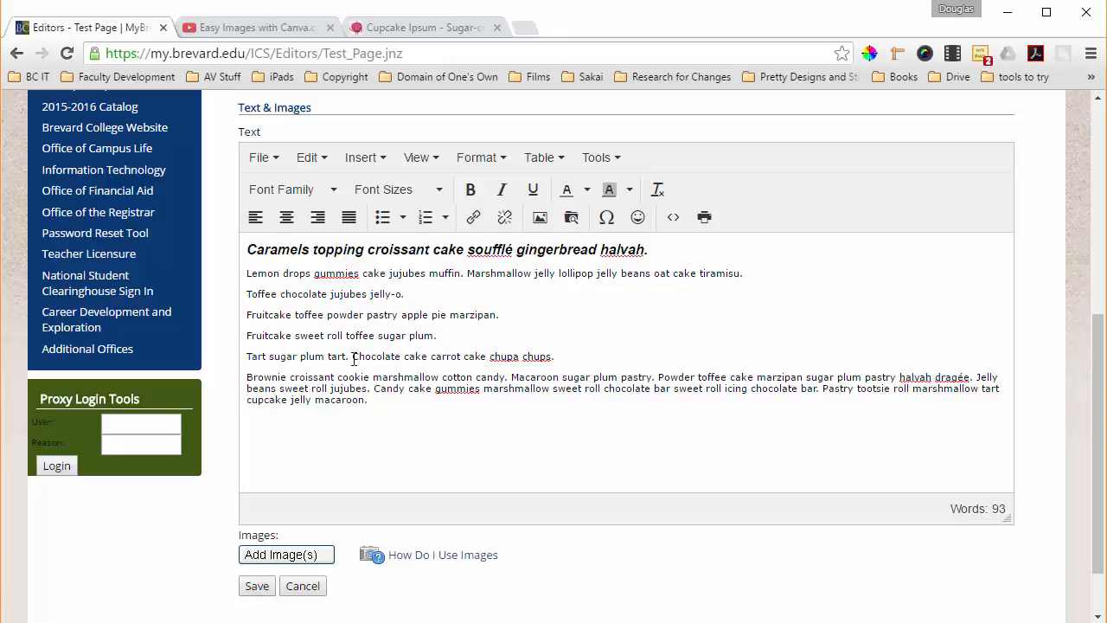
pyautogui.press('Return')
# Turn the five lines from "Toffee chocolate" to "Chocolate cake carrot cake" into a bulleted list.
pyautogui.moveTo(451, 377); pyautogui.dragTo(243, 289)
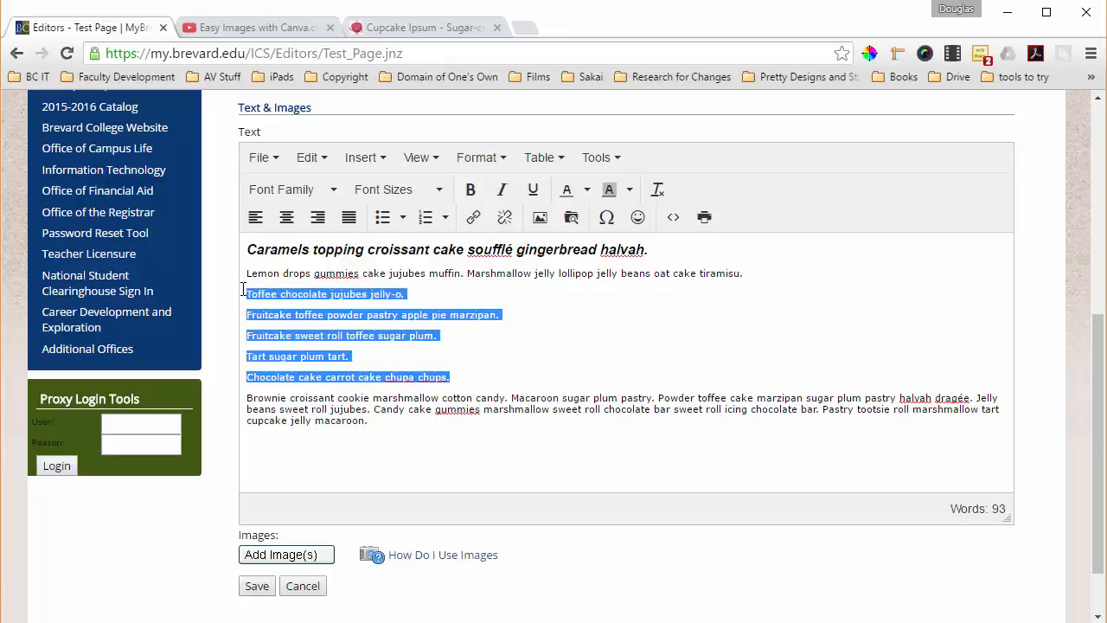
pyautogui.click(385, 218)
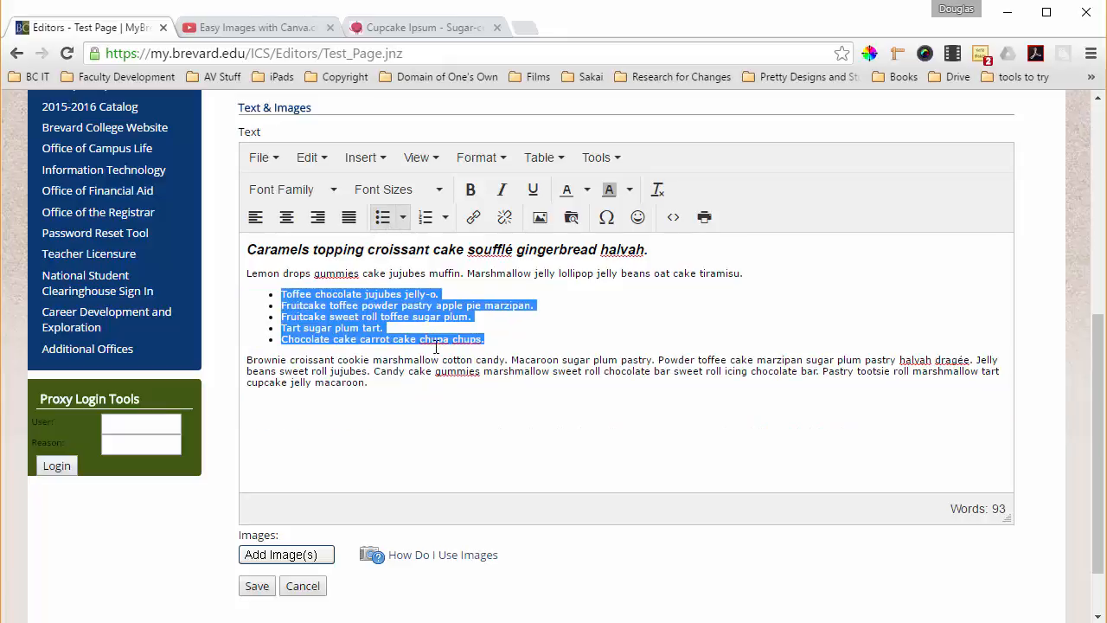
pyautogui.click(499, 335)
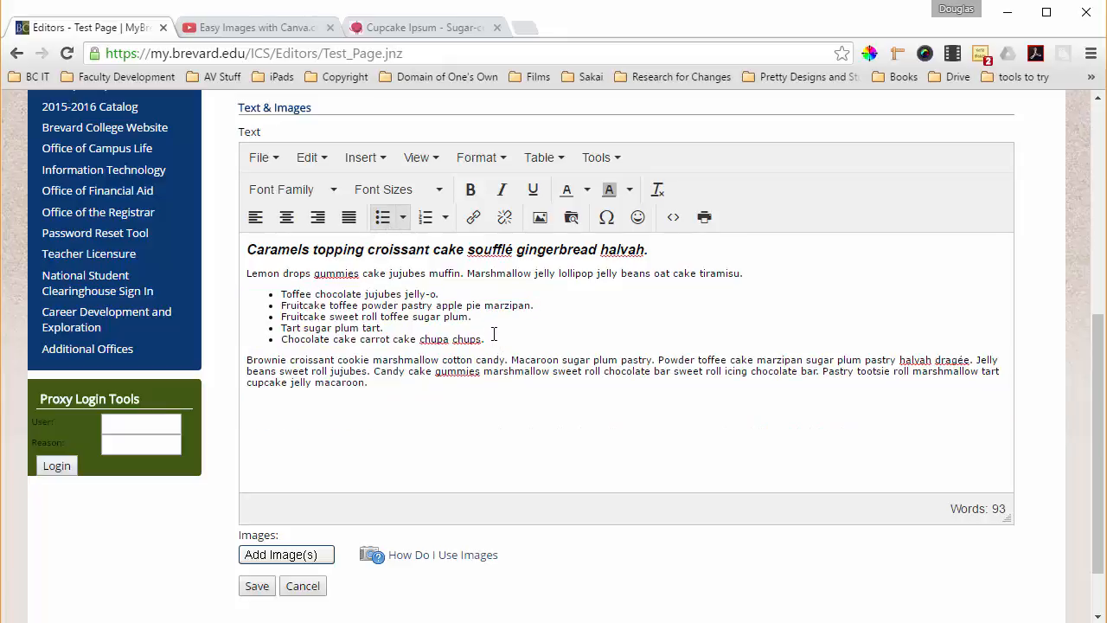
# Try the five list items as a numbered list and switch them back to bullets.
pyautogui.moveTo(486, 339); pyautogui.dragTo(281, 295)
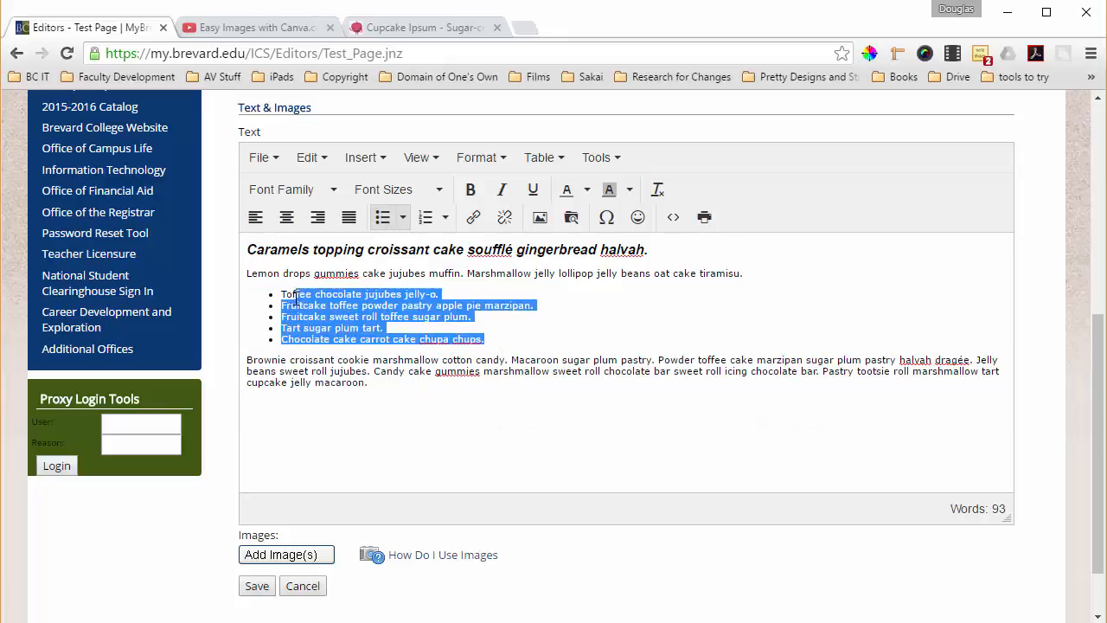
pyautogui.click(419, 221)
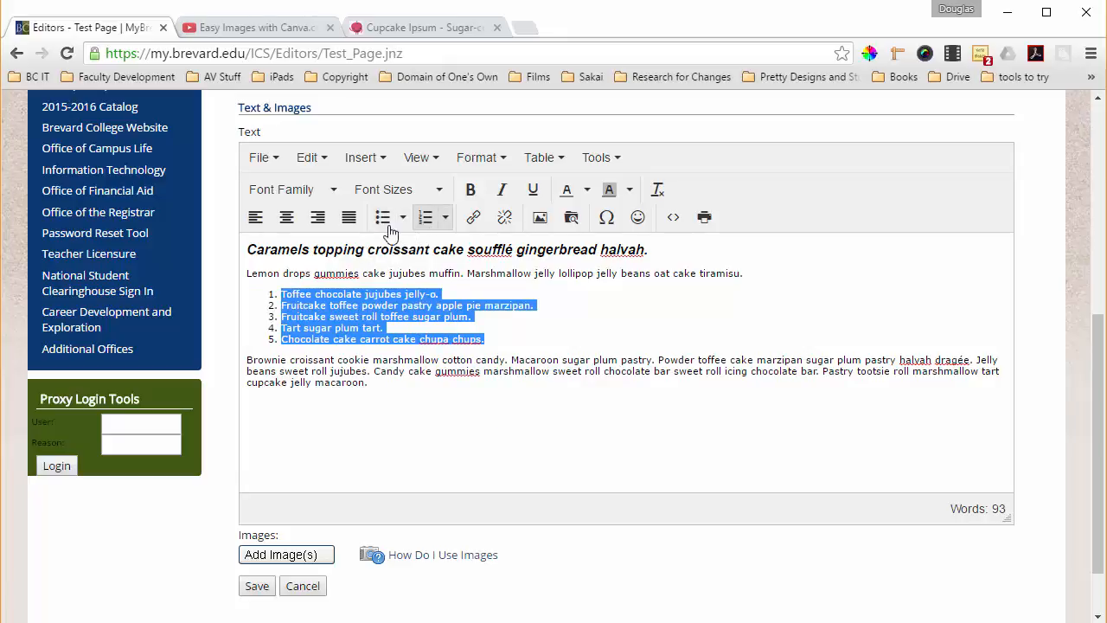
pyautogui.click(388, 222)
pyautogui.click(502, 336)
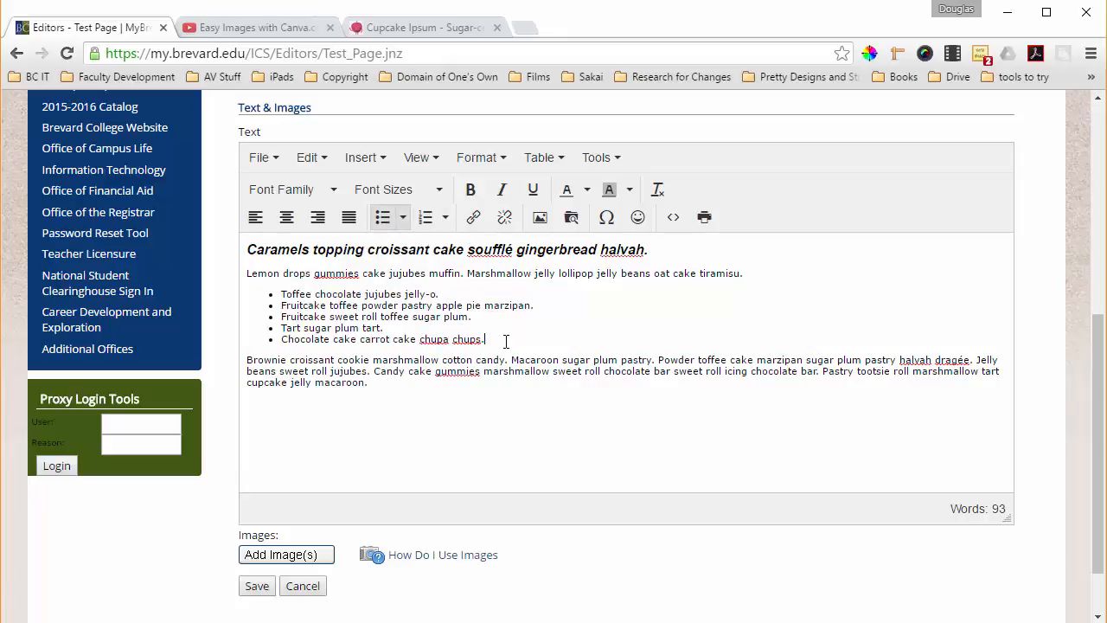
# Try centering the last paragraph, "Brownie croissant cookie", and align it left again.
pyautogui.click(244, 363)
pyautogui.moveTo(245, 363); pyautogui.dragTo(382, 381)
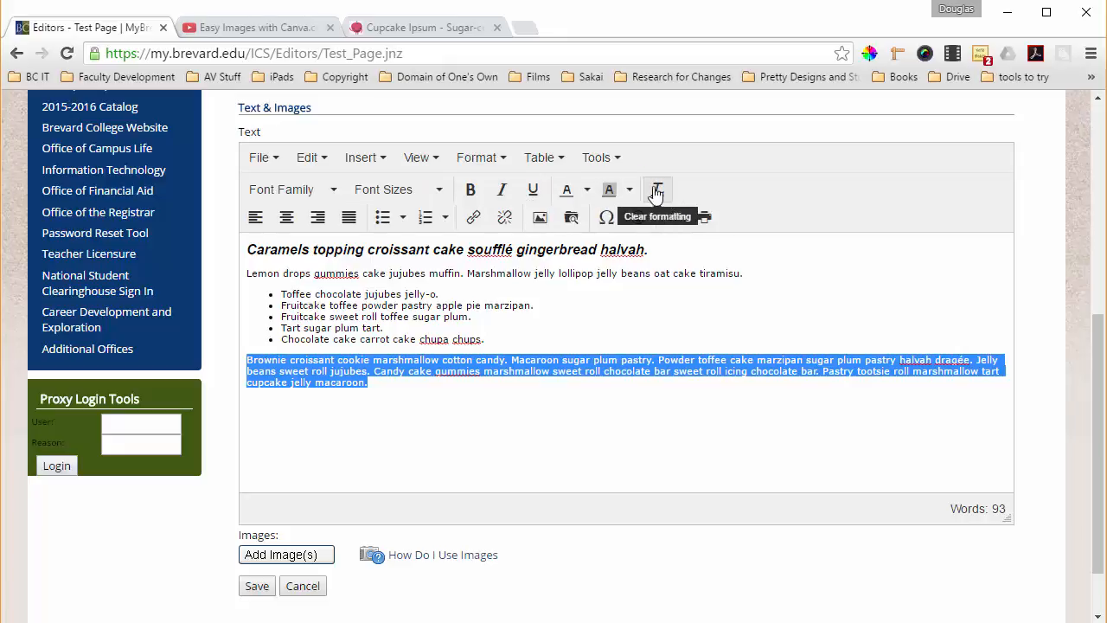
pyautogui.click(287, 218)
pyautogui.click(256, 219)
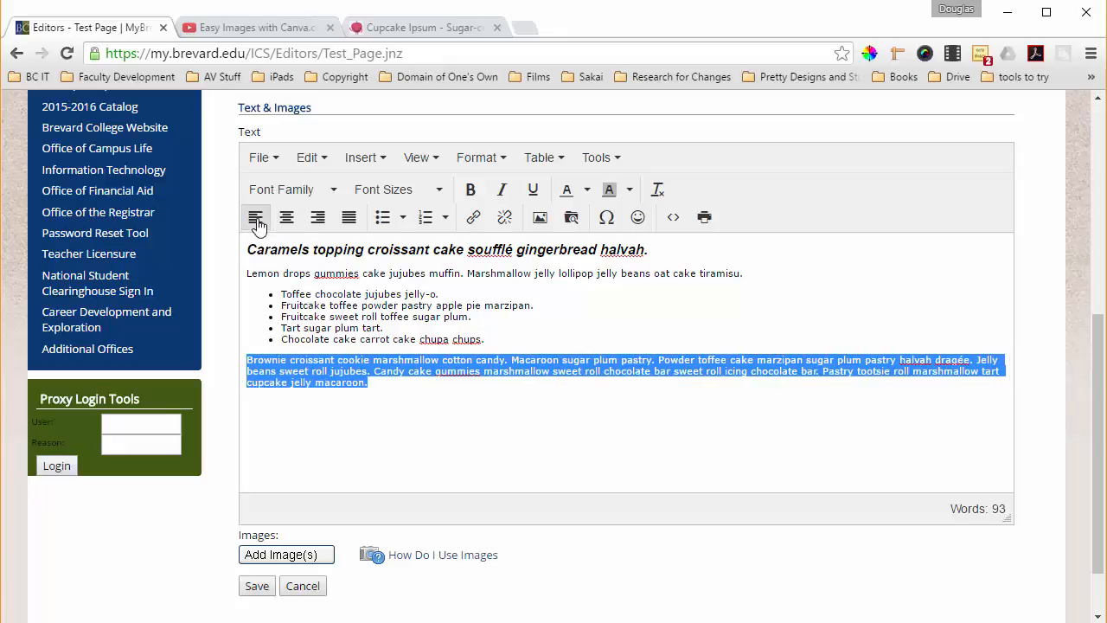
# Format the last paragraph, "Brownie croissant cookie", as a blockquote.
pyautogui.click(506, 165)
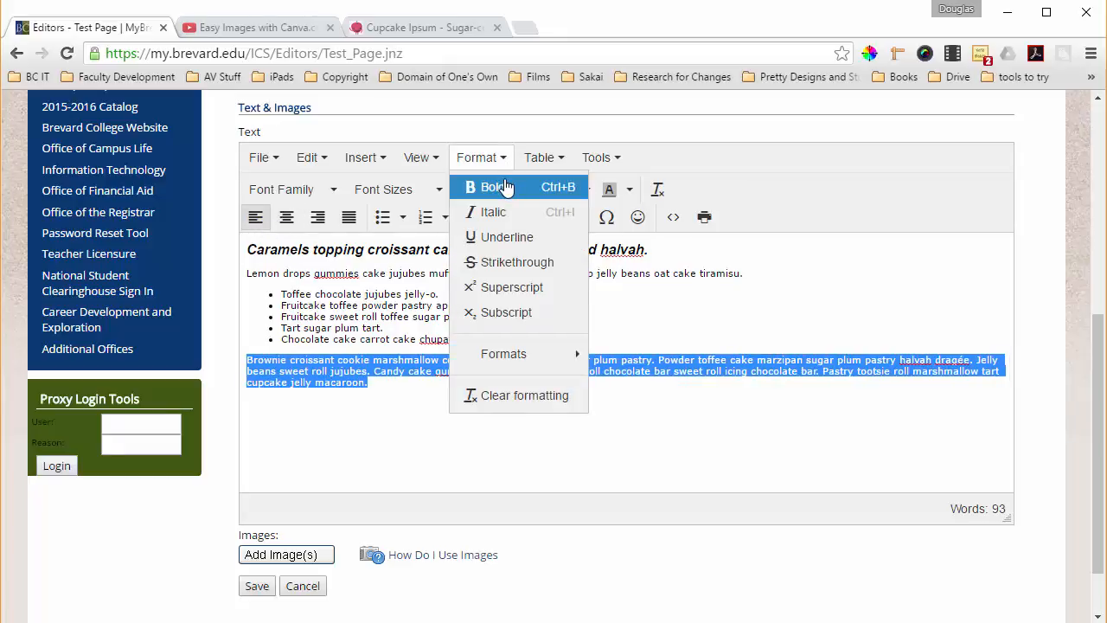
pyautogui.moveTo(499, 354)
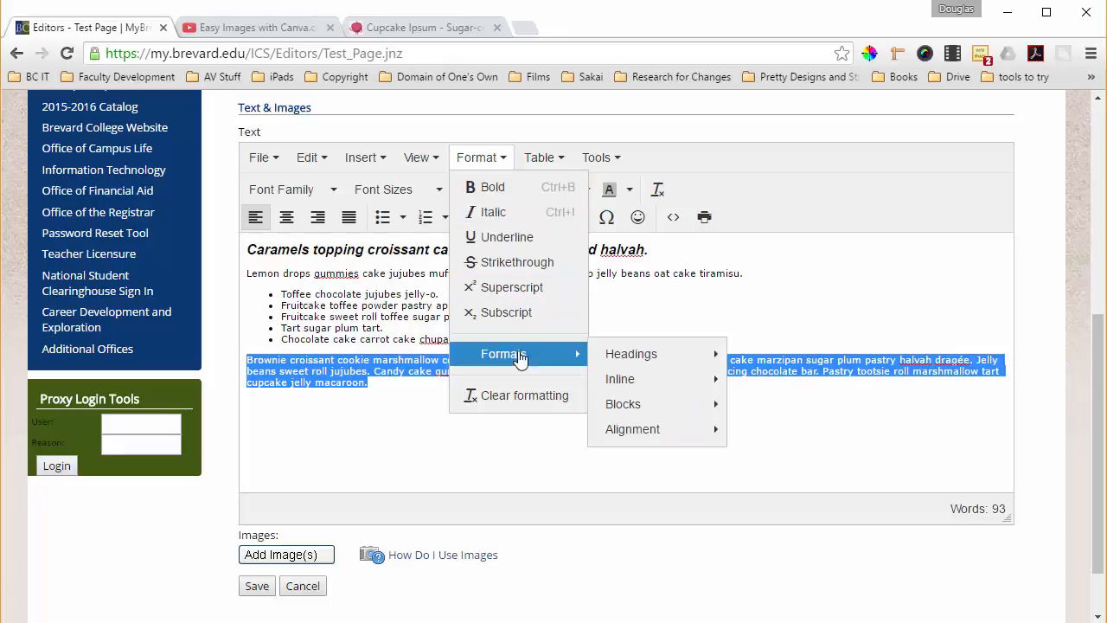
pyautogui.moveTo(616, 360)
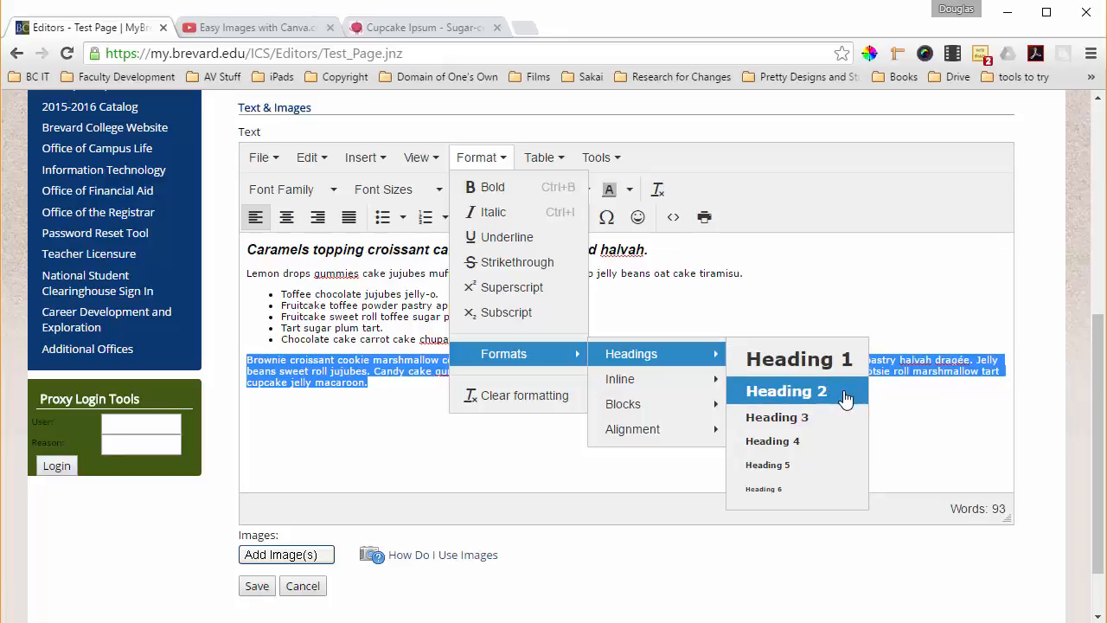
pyautogui.moveTo(676, 395)
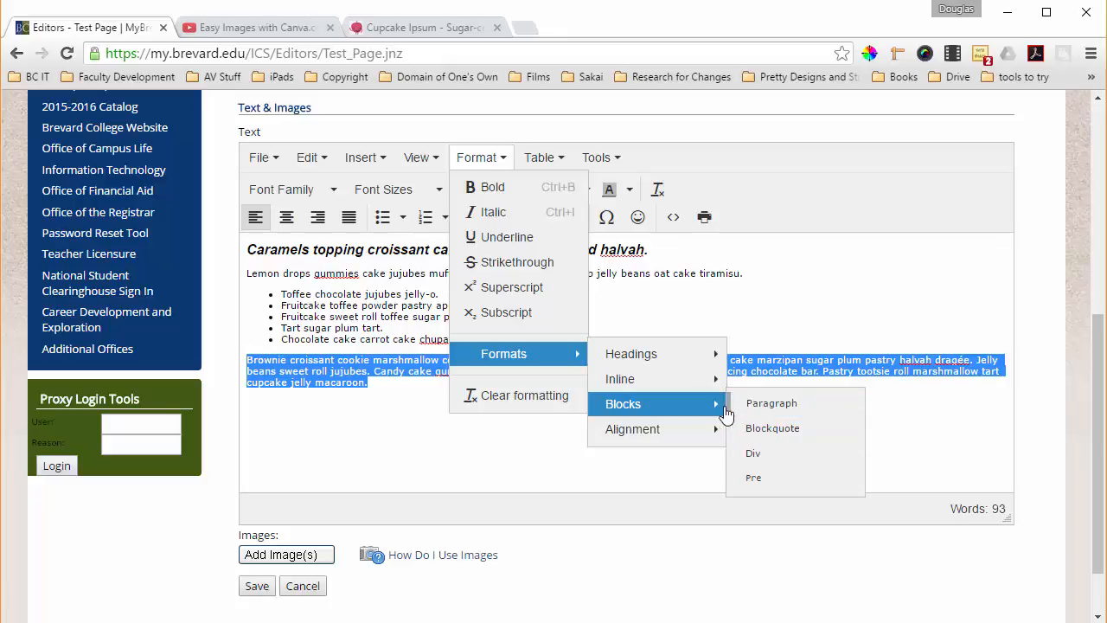
pyautogui.click(773, 438)
pyautogui.click(596, 394)
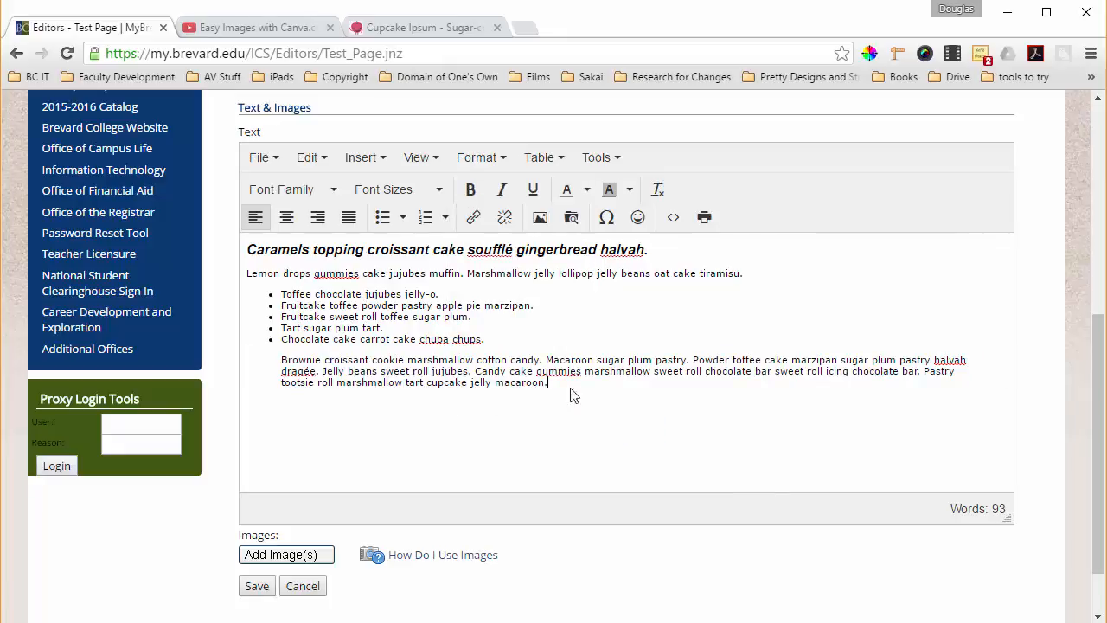
# Enclose the "Brownie croissant cookie" blockquote in double quotation marks and add an empty line after it.
pyautogui.moveTo(272, 359); pyautogui.dragTo(588, 398)
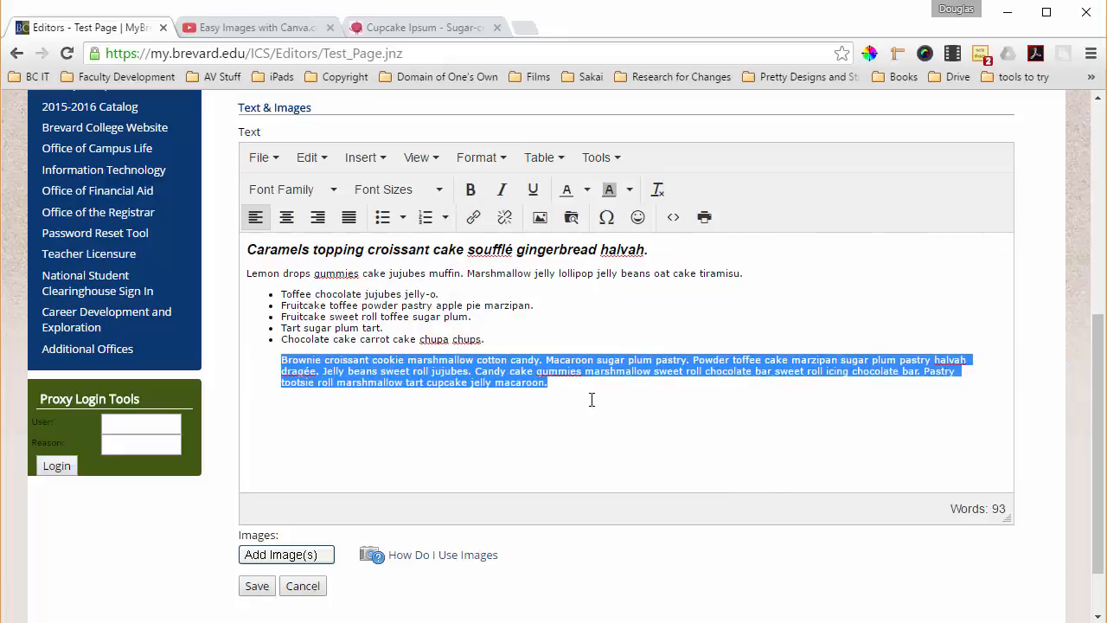
pyautogui.click(553, 385)
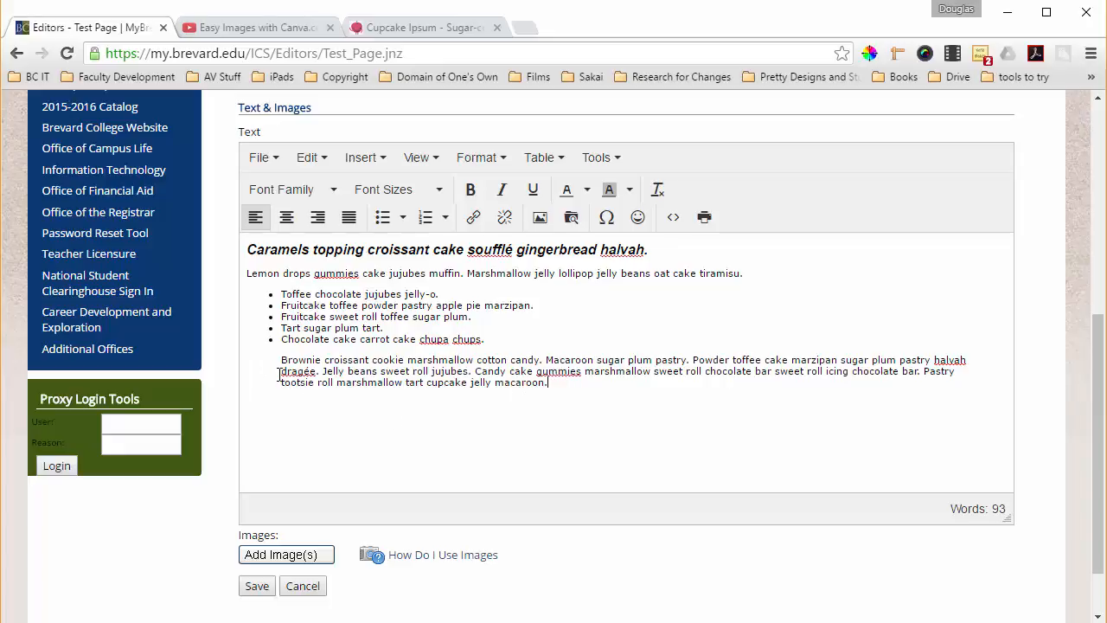
pyautogui.write('"')
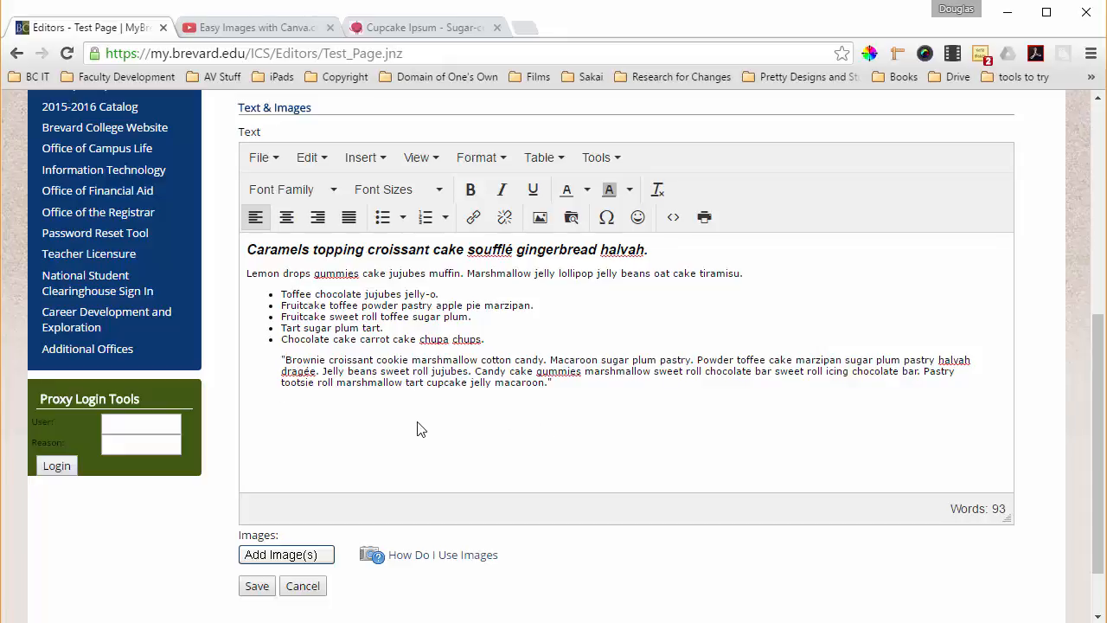
pyautogui.press('Return')
# Save the edited free-form element and exit the page's edit mode.
pyautogui.scroll(-2, 286, 493)
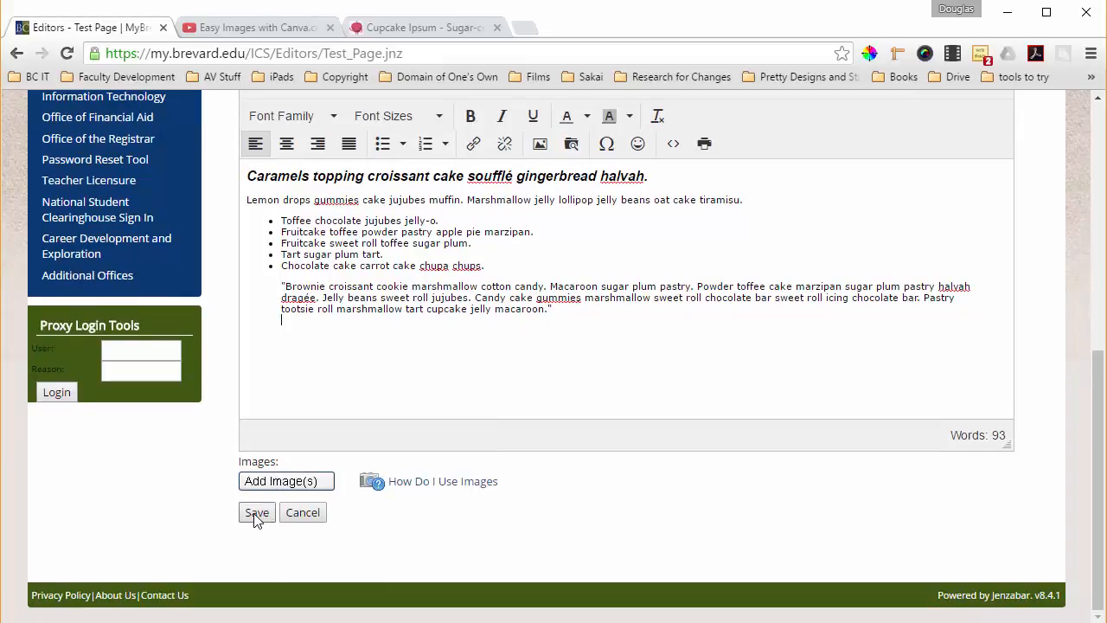
pyautogui.click(256, 514)
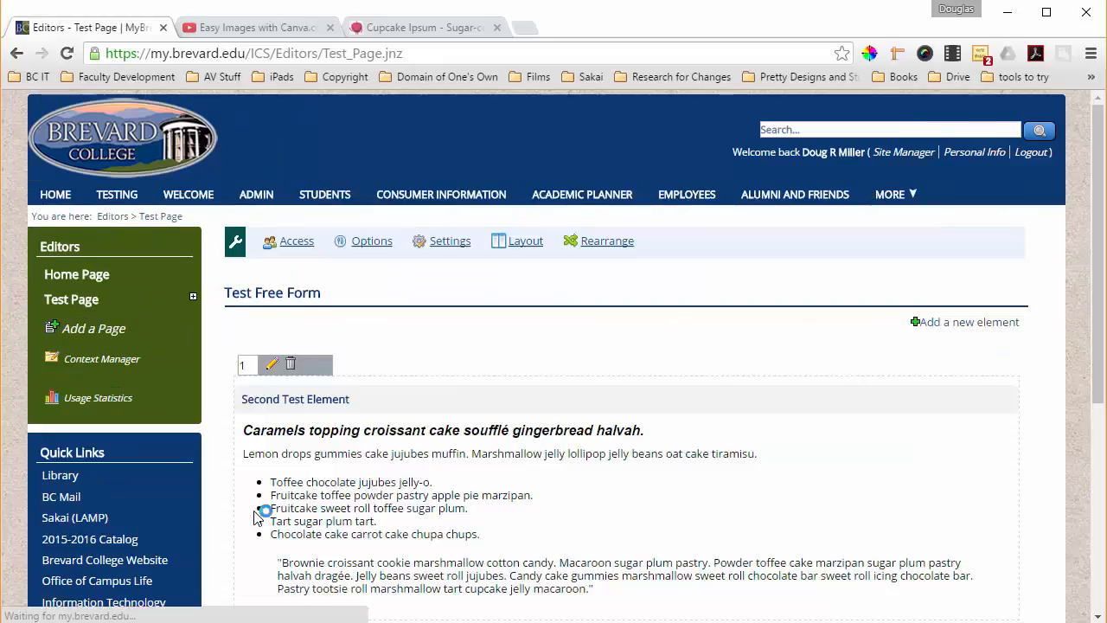
pyautogui.scroll(-3, 282, 472)
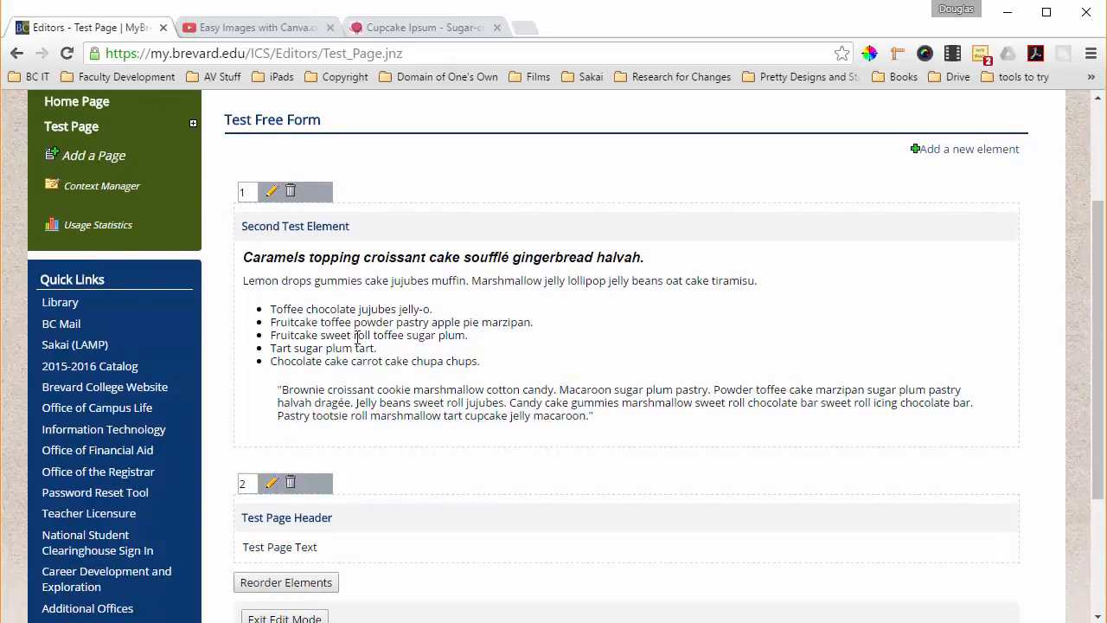
pyautogui.scroll(-1, 370, 387)
pyautogui.click(313, 531)
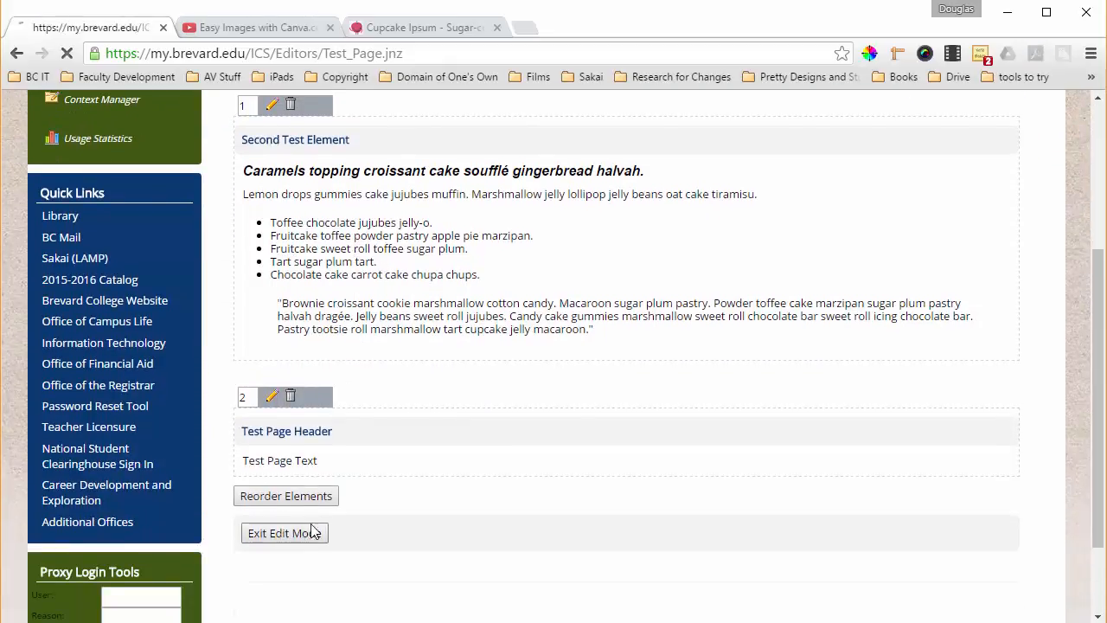
pyautogui.scroll(-1, 423, 438)
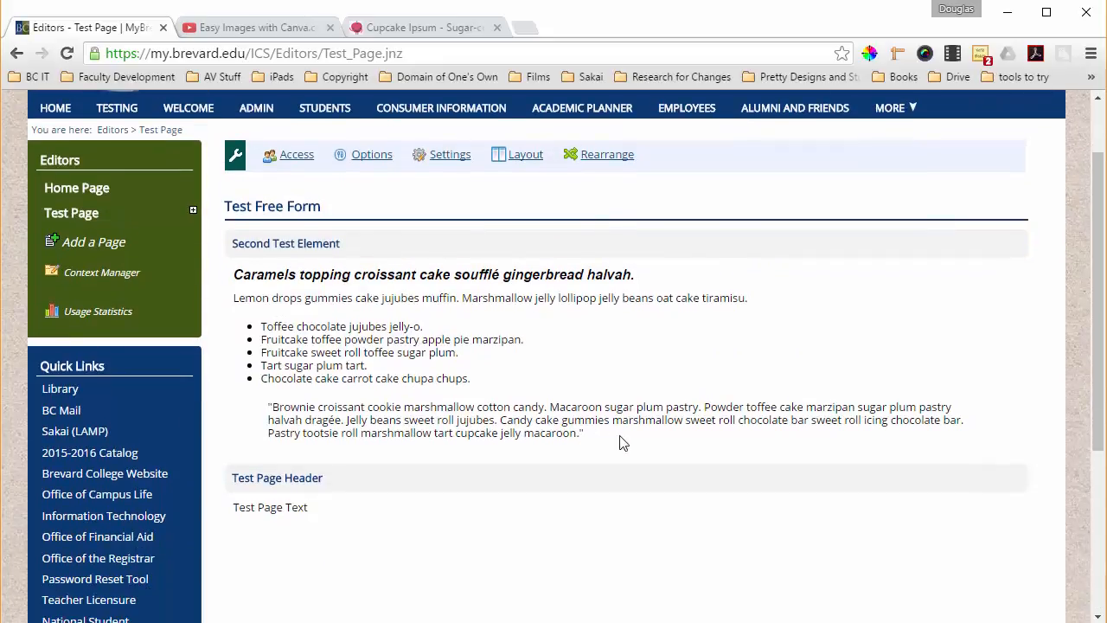
pyautogui.moveTo(573, 426); pyautogui.dragTo(227, 265)
pyautogui.click(291, 297)
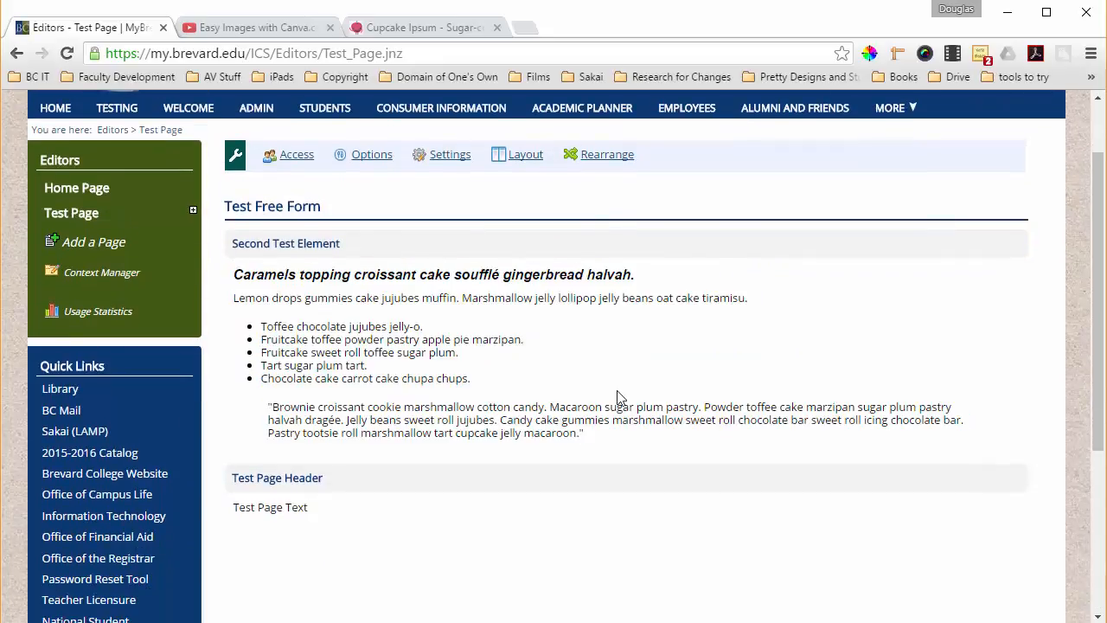